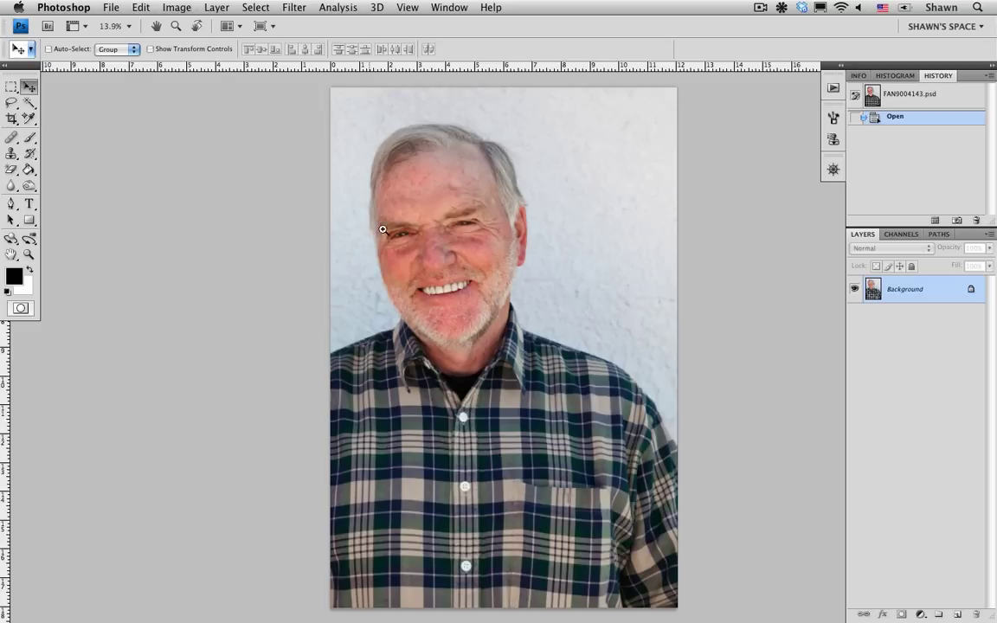
# Zoom to 36.1% around the man's face and scroll to center it in the view
pyautogui.moveTo(292, 144); pyautogui.dragTo(625, 353)
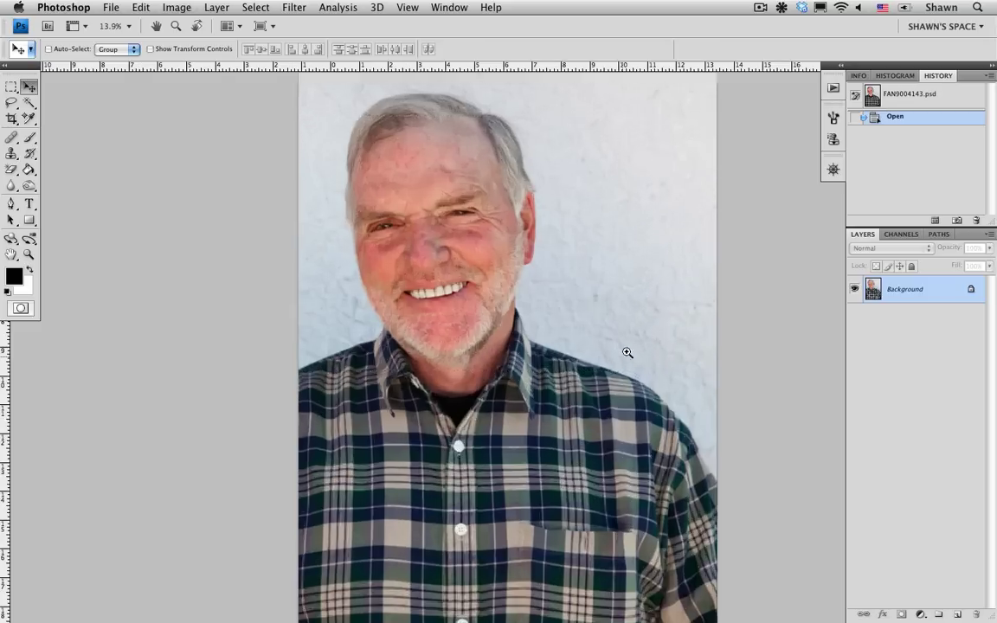
pyautogui.hscroll(3, 615, 373)
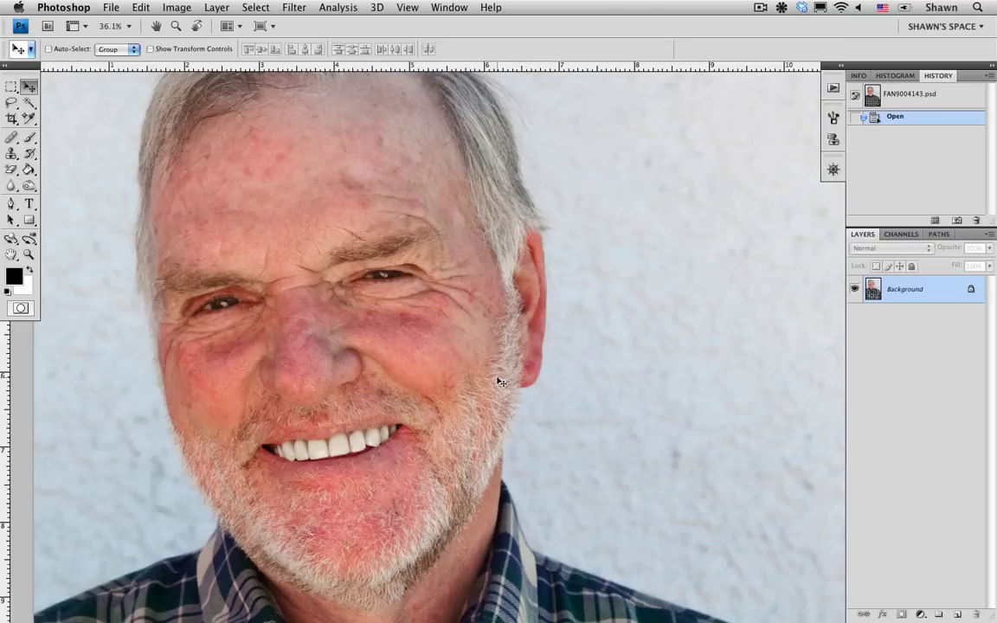
# Create a Soft Light layer named 'dodge and burn' filled with 50% gray, then hide Background
pyautogui.click(216, 7)
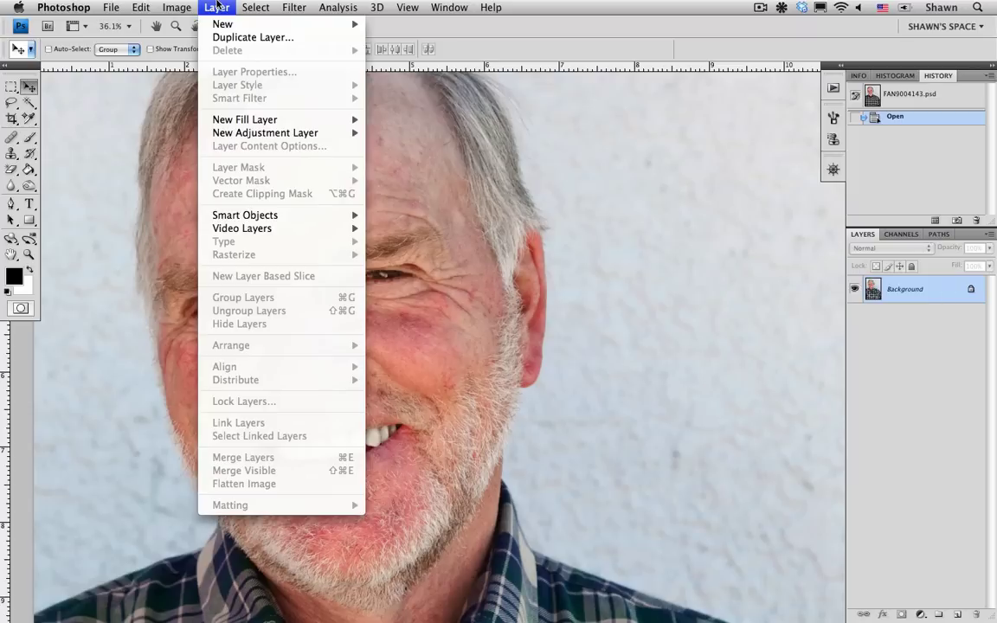
pyautogui.moveTo(222, 25)
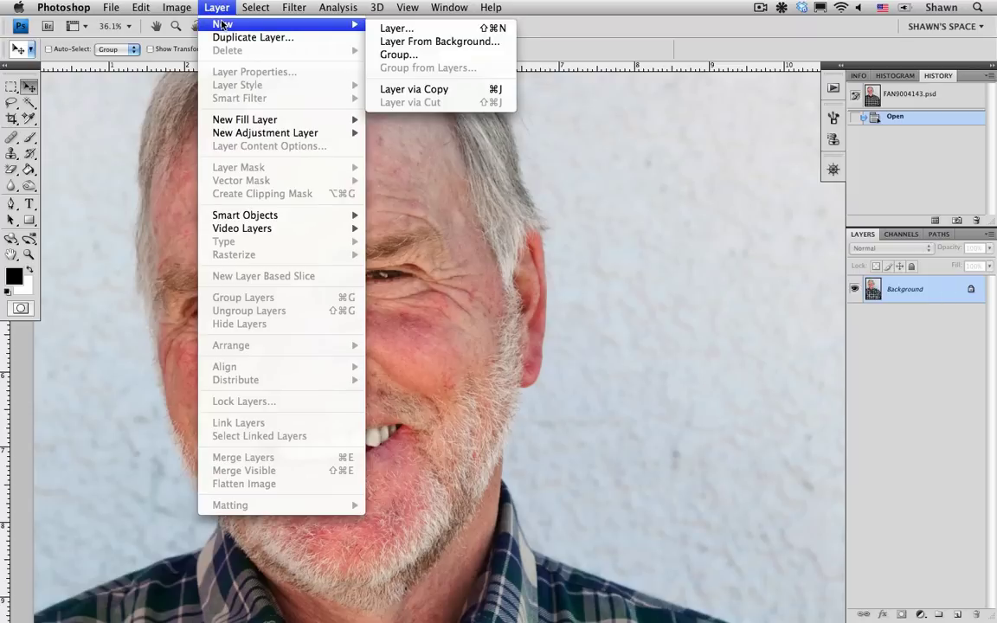
pyautogui.click(381, 27)
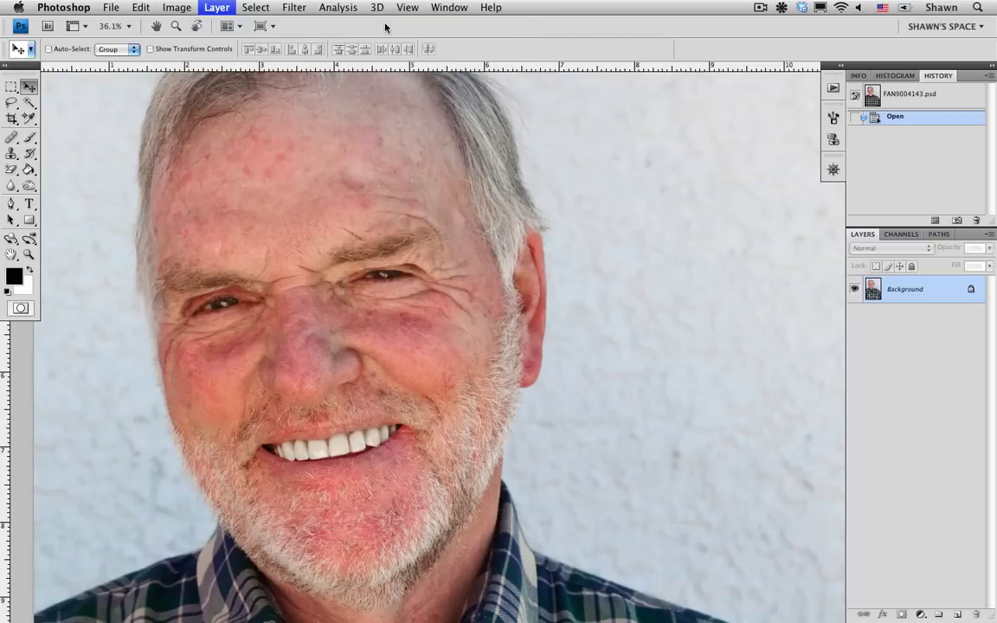
pyautogui.click(391, 270)
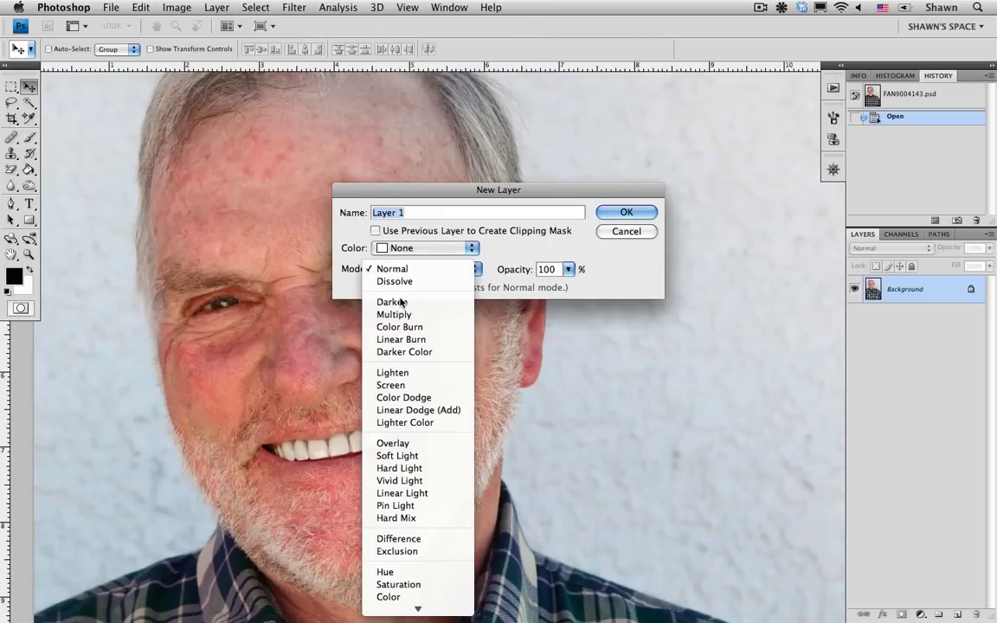
pyautogui.click(416, 456)
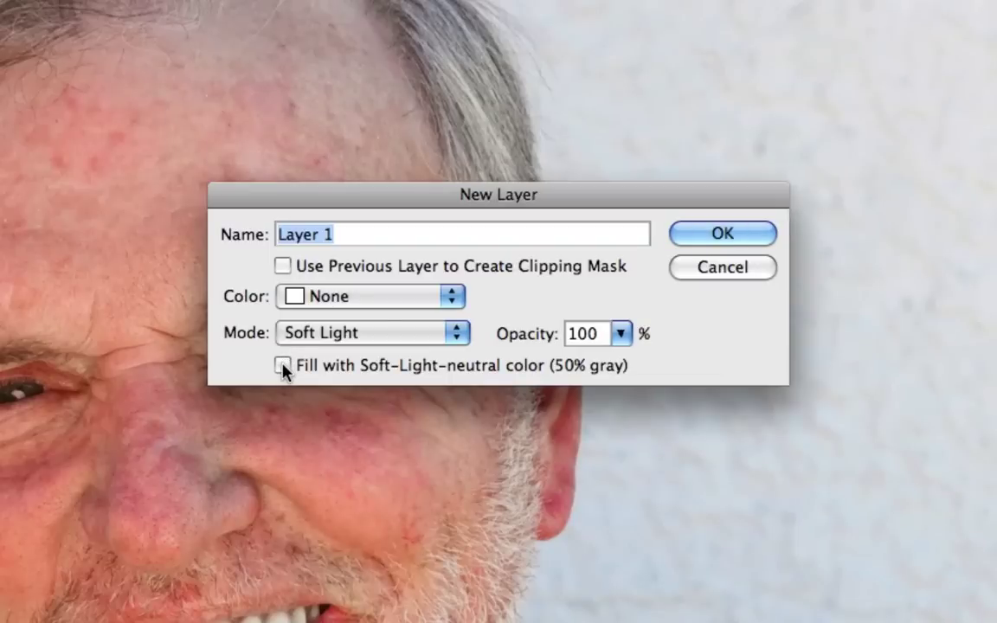
pyautogui.click(283, 365)
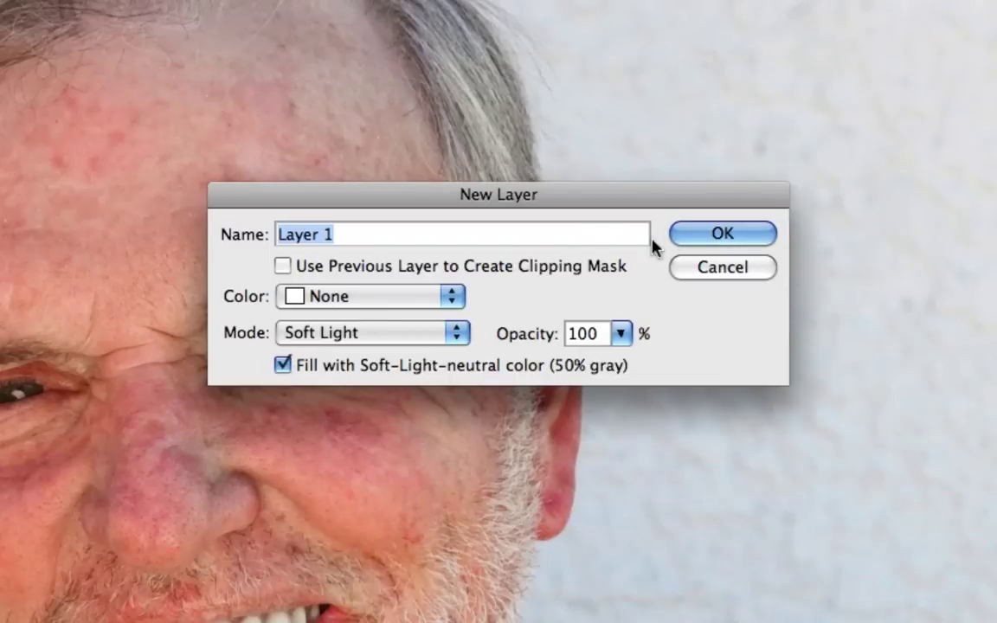
pyautogui.write('dodge')
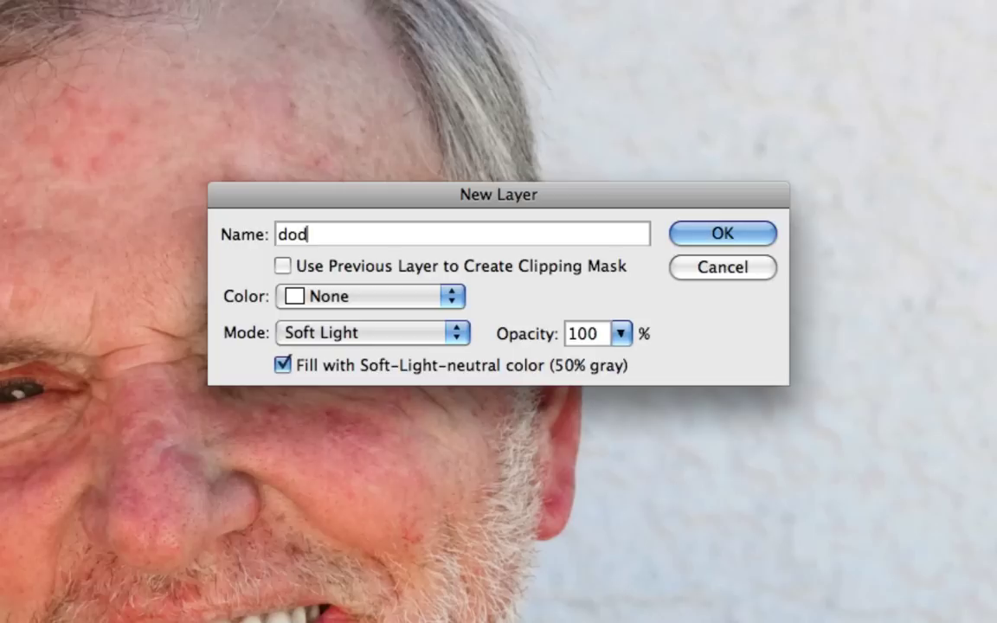
pyautogui.write(' and burn')
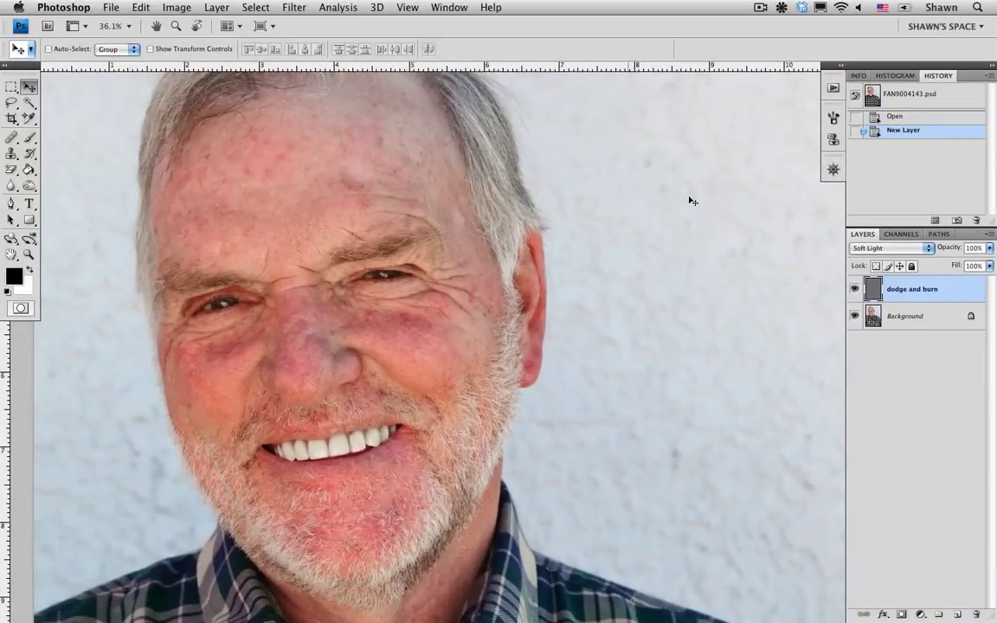
pyautogui.click(854, 317)
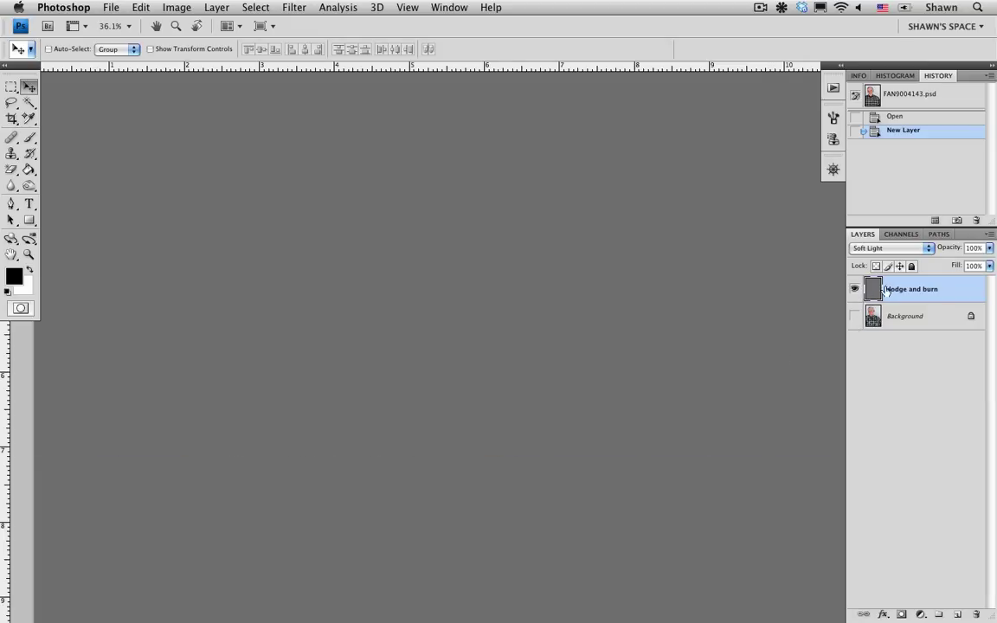
# Make the Background layer visible again and select the Dodge tool
pyautogui.click(854, 318)
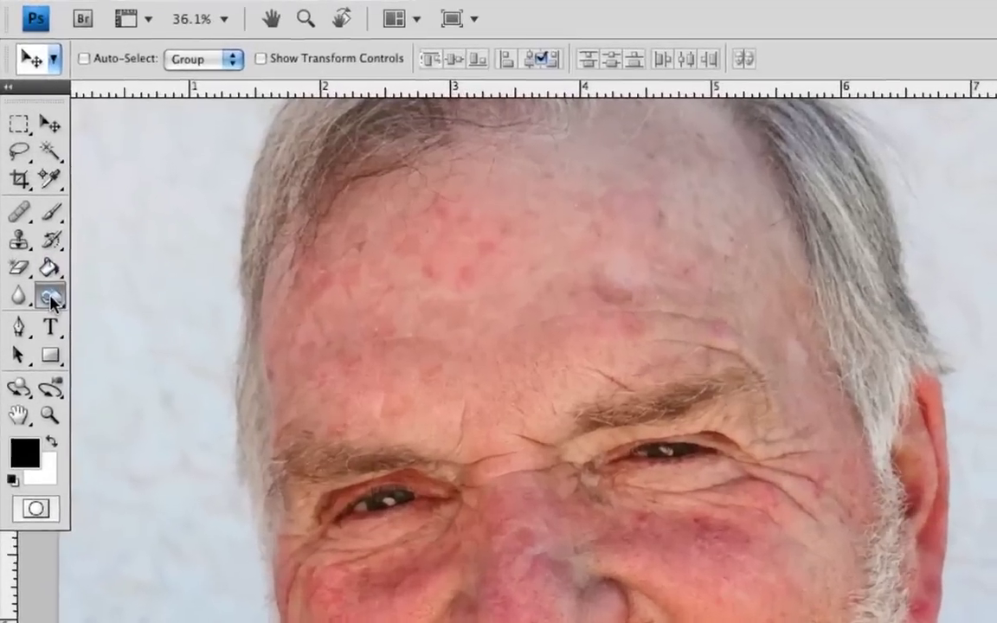
pyautogui.click(28, 186)
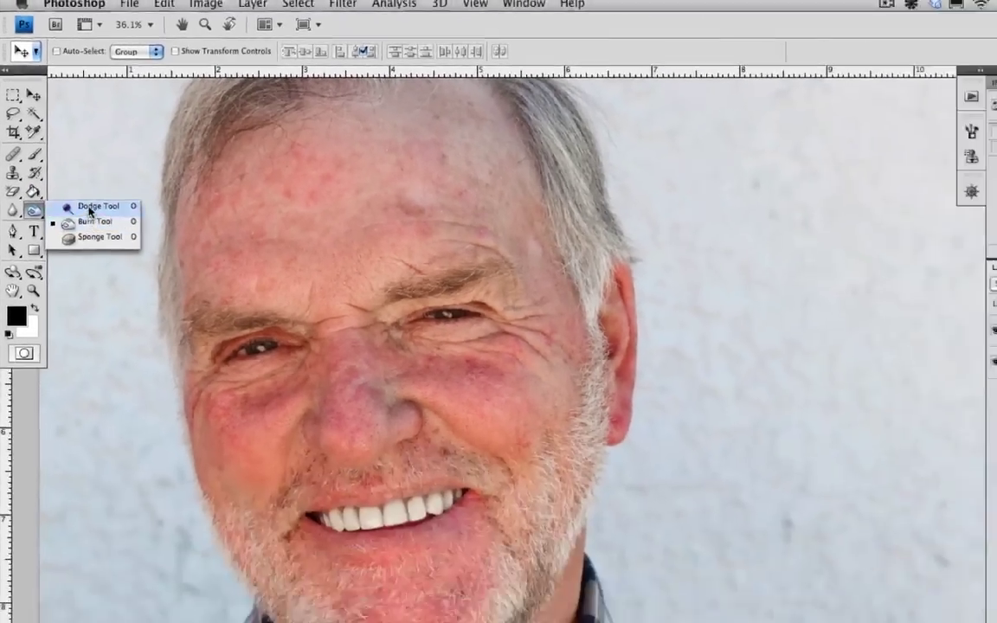
pyautogui.click(147, 291)
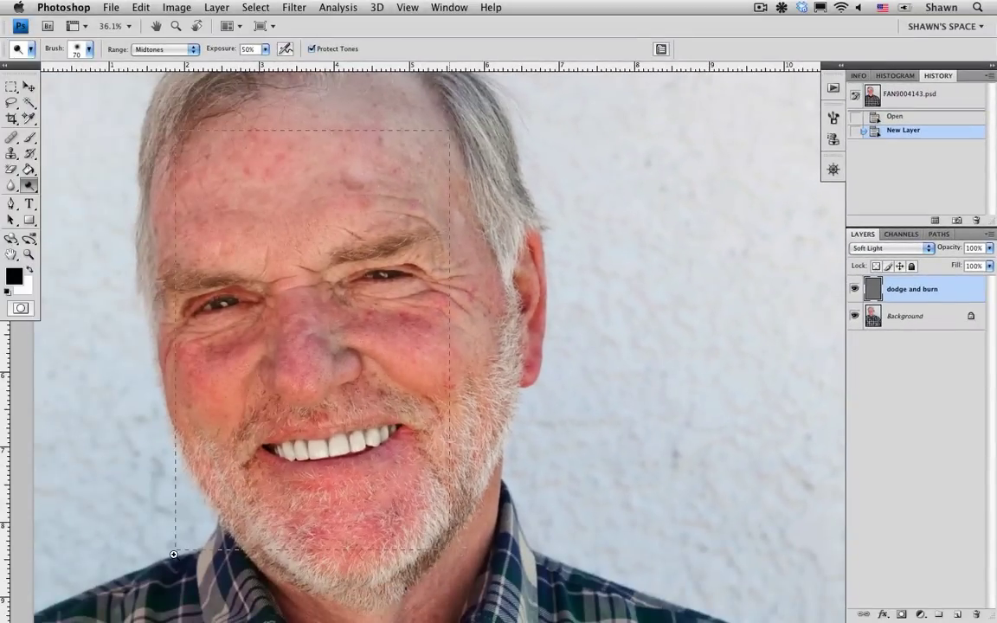
# Zoom closer on the forehead and keep the Dodge tool set to Midtones
pyautogui.moveTo(145, 505); pyautogui.dragTo(146, 505)
pyautogui.moveTo(692, 244); pyautogui.dragTo(586, 324)
pyautogui.click(28, 185)
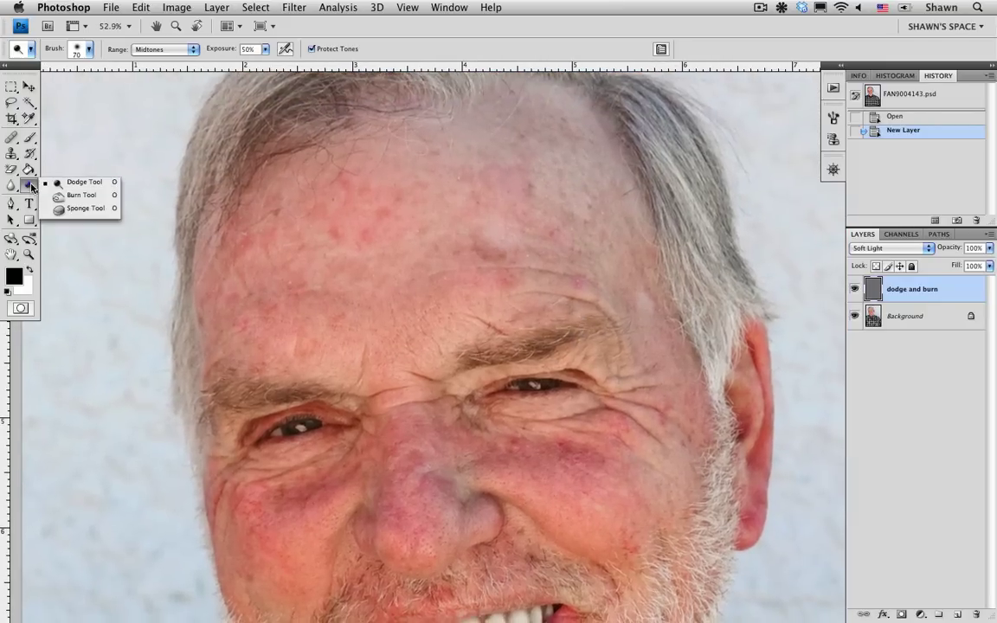
pyautogui.click(83, 182)
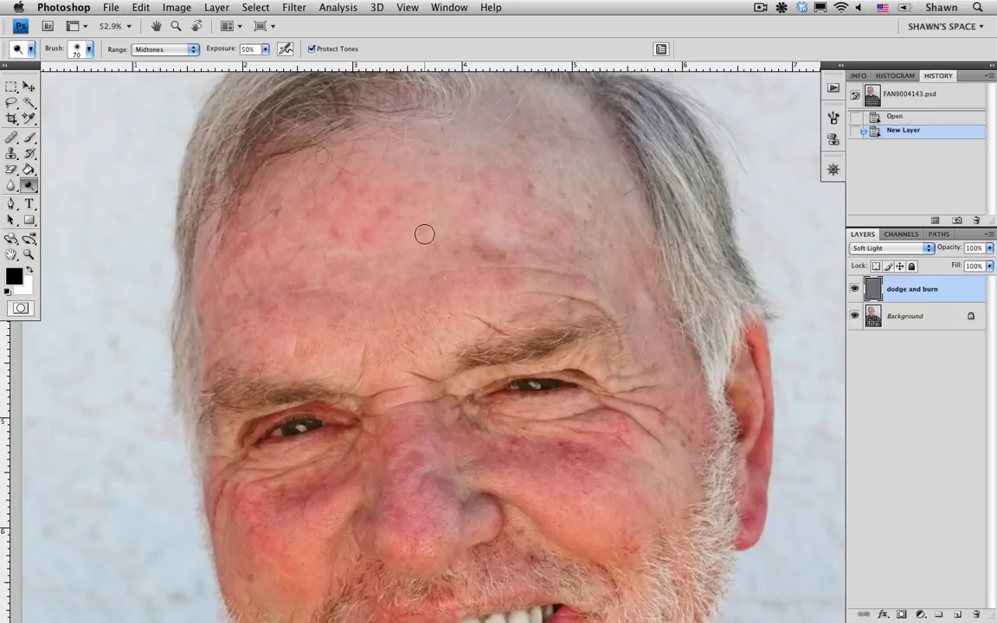
pyautogui.click(137, 49)
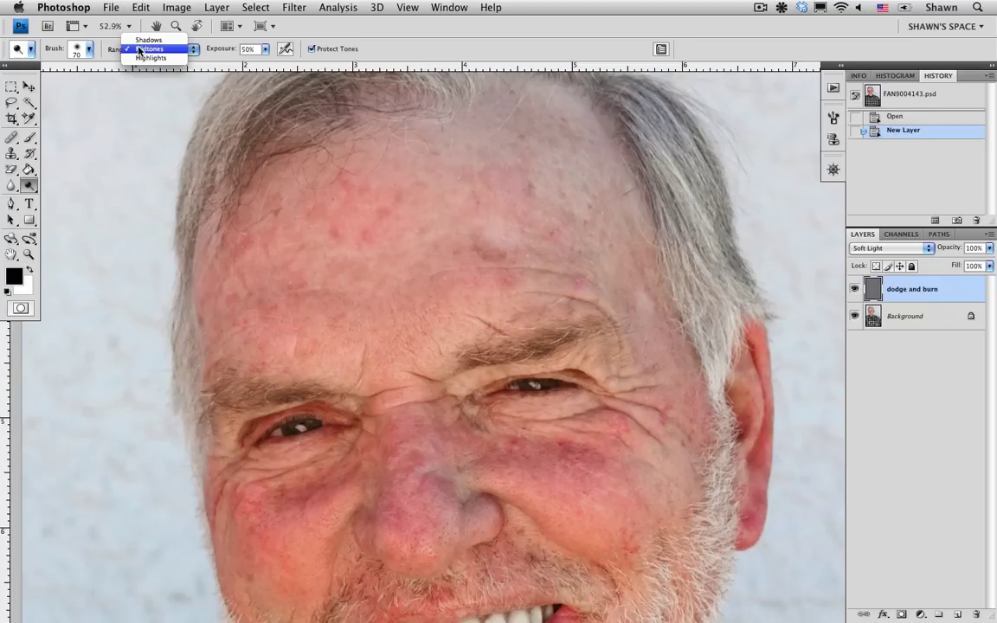
pyautogui.click(147, 49)
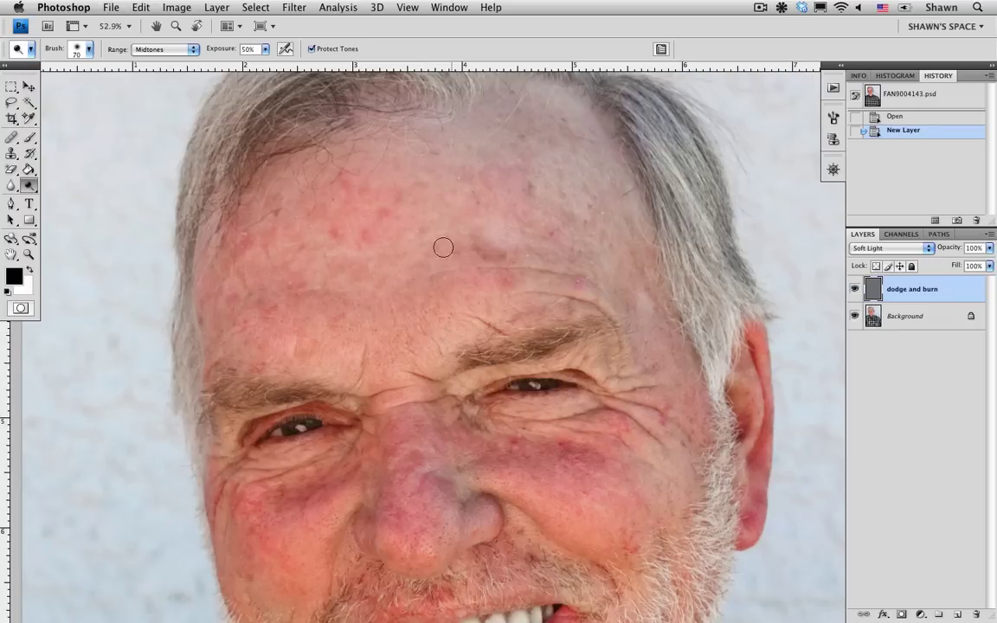
# Dodge the forehead, the bags under both eyes and the nose bridge with a 70-pixel brush
pyautogui.moveTo(444, 258)
pyautogui.mouseDown()
pyautogui.moveTo(495, 267)
pyautogui.moveTo(493, 253)
pyautogui.moveTo(502, 255)
pyautogui.moveTo(480, 259)
pyautogui.moveTo(481, 238)
pyautogui.moveTo(481, 251)
pyautogui.moveTo(500, 255)
pyautogui.moveTo(482, 242)
pyautogui.moveTo(483, 257)
pyautogui.moveTo(508, 275)
pyautogui.moveTo(497, 257)
pyautogui.moveTo(514, 269)
pyautogui.moveTo(536, 185)
pyautogui.moveTo(528, 191)
pyautogui.moveTo(540, 182)
pyautogui.moveTo(335, 227)
pyautogui.moveTo(336, 238)
pyautogui.moveTo(380, 216)
pyautogui.mouseUp()
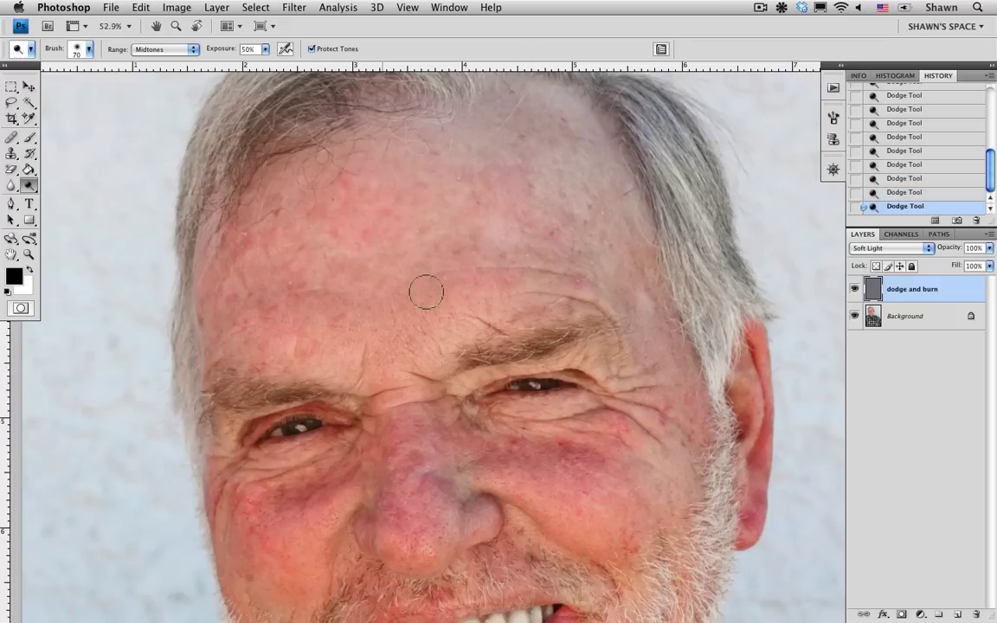
pyautogui.moveTo(450, 333); pyautogui.dragTo(334, 265)
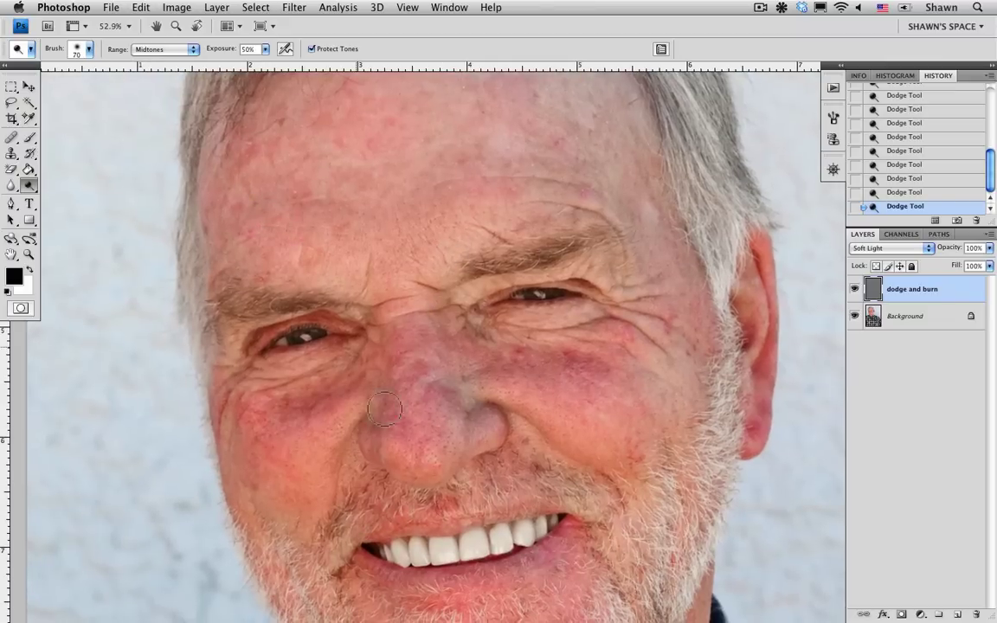
pyautogui.moveTo(287, 397)
pyautogui.mouseDown()
pyautogui.moveTo(259, 363)
pyautogui.moveTo(256, 374)
pyautogui.moveTo(299, 355)
pyautogui.mouseUp()
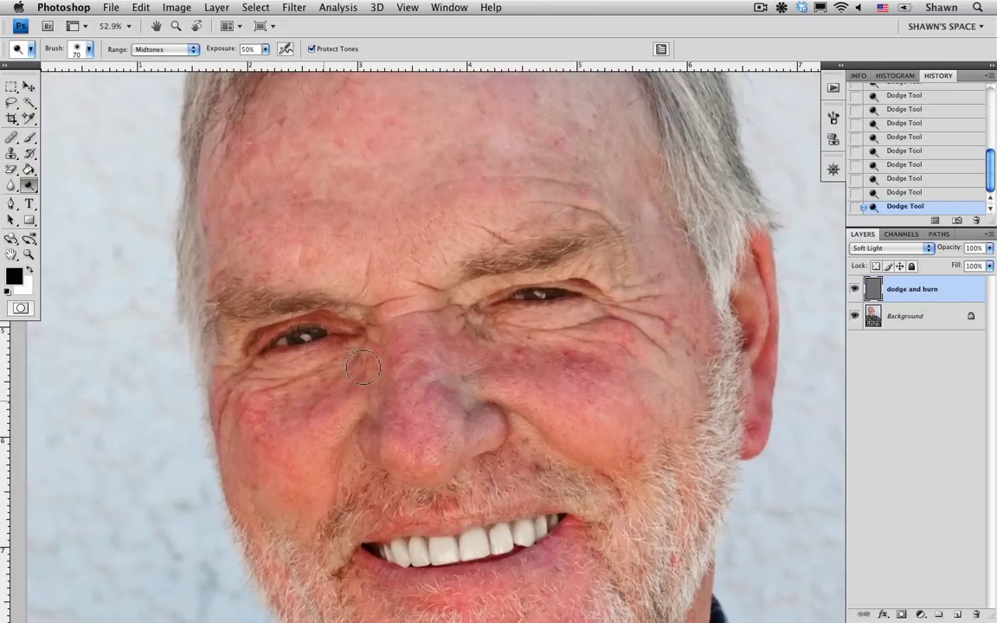
pyautogui.moveTo(441, 326)
pyautogui.mouseDown()
pyautogui.moveTo(528, 318)
pyautogui.moveTo(604, 365)
pyautogui.mouseUp()
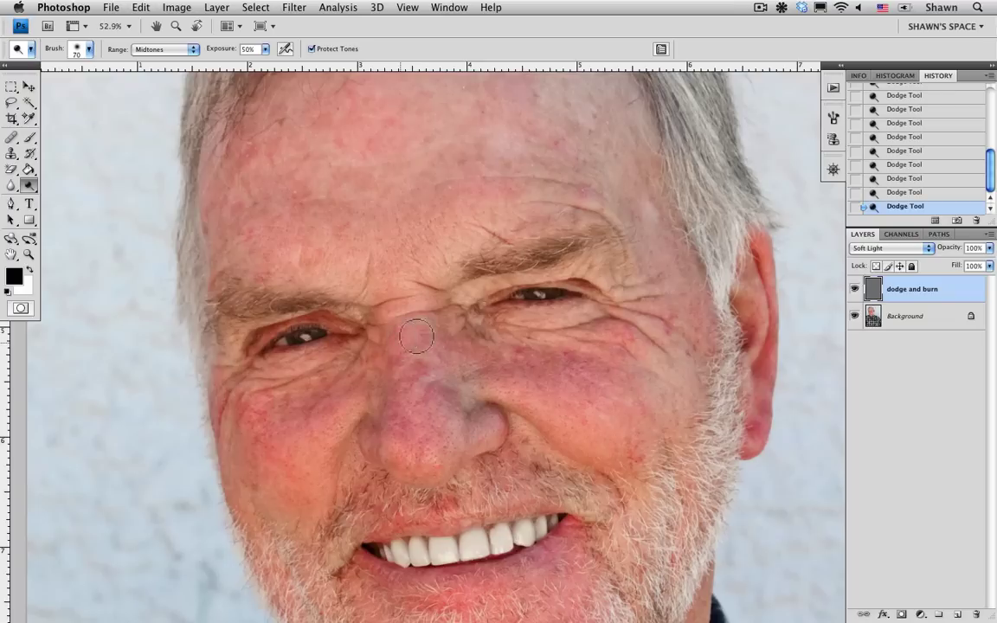
pyautogui.moveTo(403, 394)
pyautogui.mouseDown()
pyautogui.moveTo(423, 372)
pyautogui.moveTo(408, 415)
pyautogui.moveTo(437, 392)
pyautogui.moveTo(394, 363)
pyautogui.moveTo(390, 399)
pyautogui.mouseUp()
pyautogui.moveTo(637, 232); pyautogui.dragTo(589, 285)
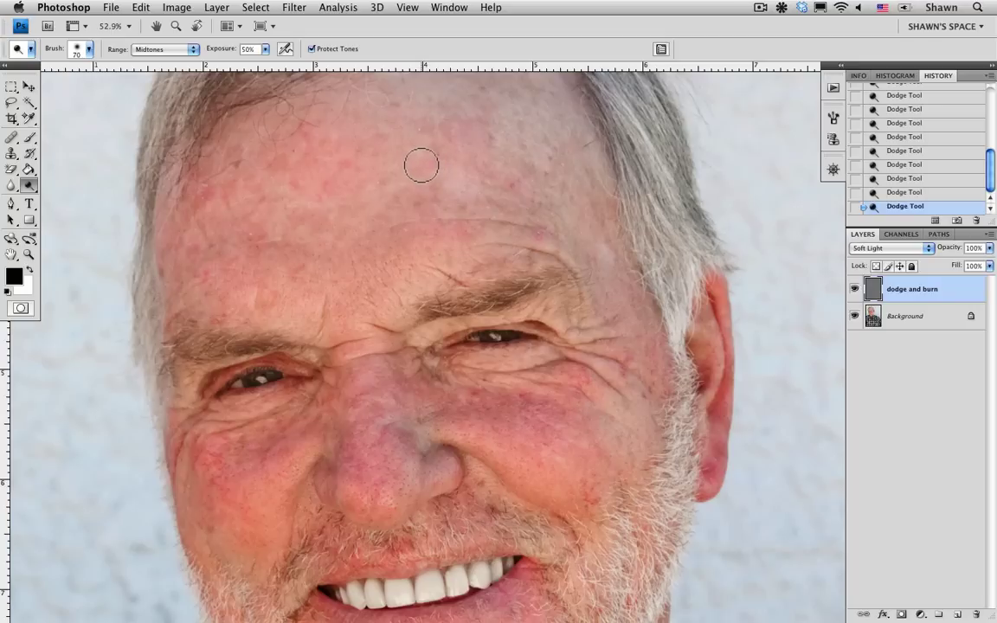
# Switch to the Burn tool and darken the bright patches on the forehead
pyautogui.click(30, 186)
pyautogui.click(78, 196)
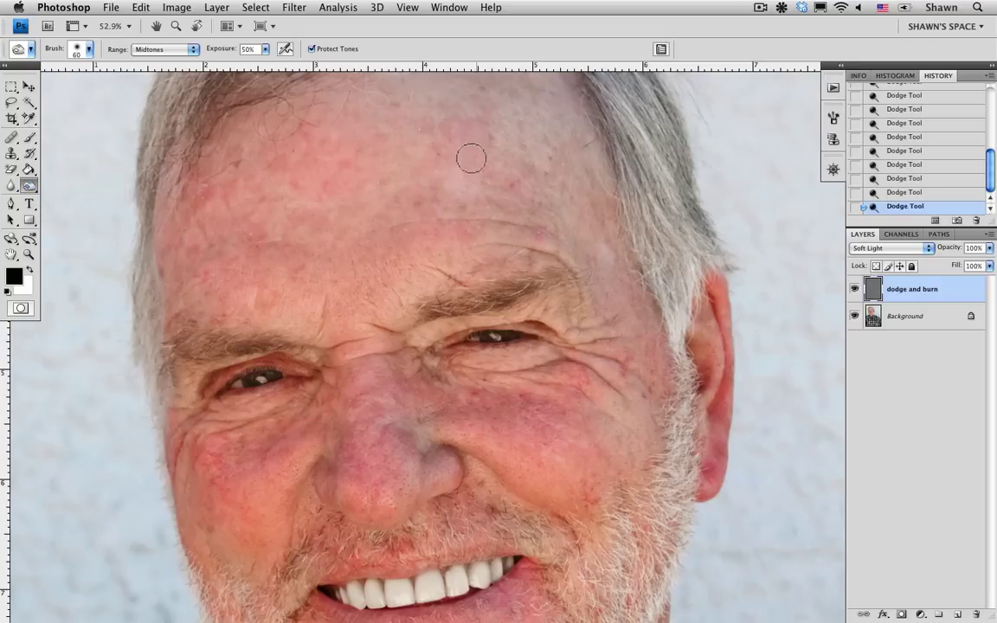
pyautogui.moveTo(470, 180)
pyautogui.mouseDown()
pyautogui.moveTo(445, 204)
pyautogui.moveTo(448, 173)
pyautogui.mouseUp()
pyautogui.moveTo(448, 174)
pyautogui.mouseDown()
pyautogui.moveTo(452, 194)
pyautogui.moveTo(476, 194)
pyautogui.moveTo(562, 255)
pyautogui.moveTo(599, 247)
pyautogui.moveTo(605, 260)
pyautogui.mouseUp()
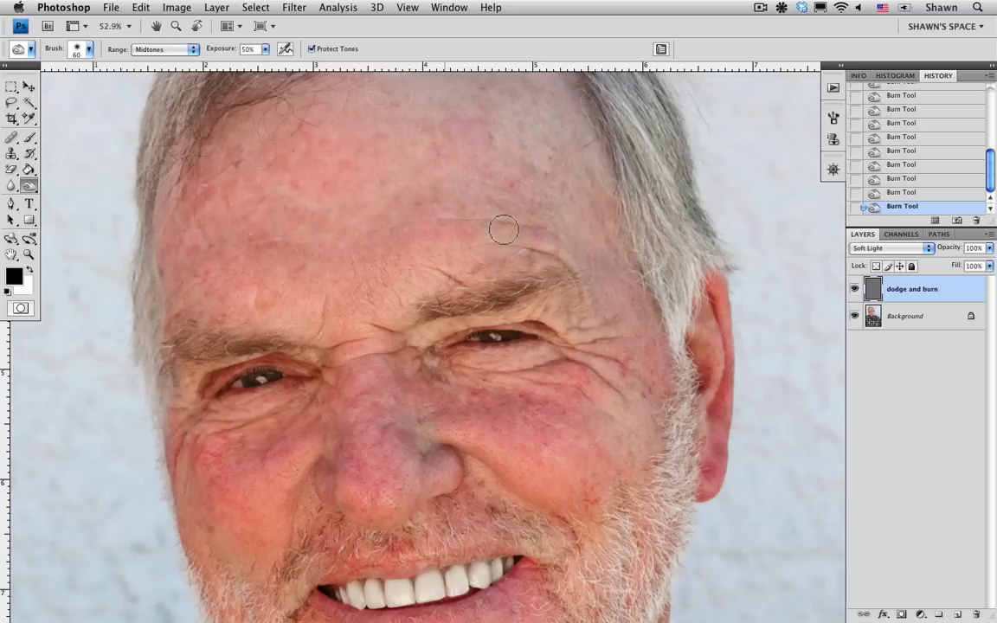
# Toggle the dodge and burn layer's visibility to compare the face before and after
pyautogui.click(855, 291)
pyautogui.click(855, 291)
pyautogui.click(855, 291)
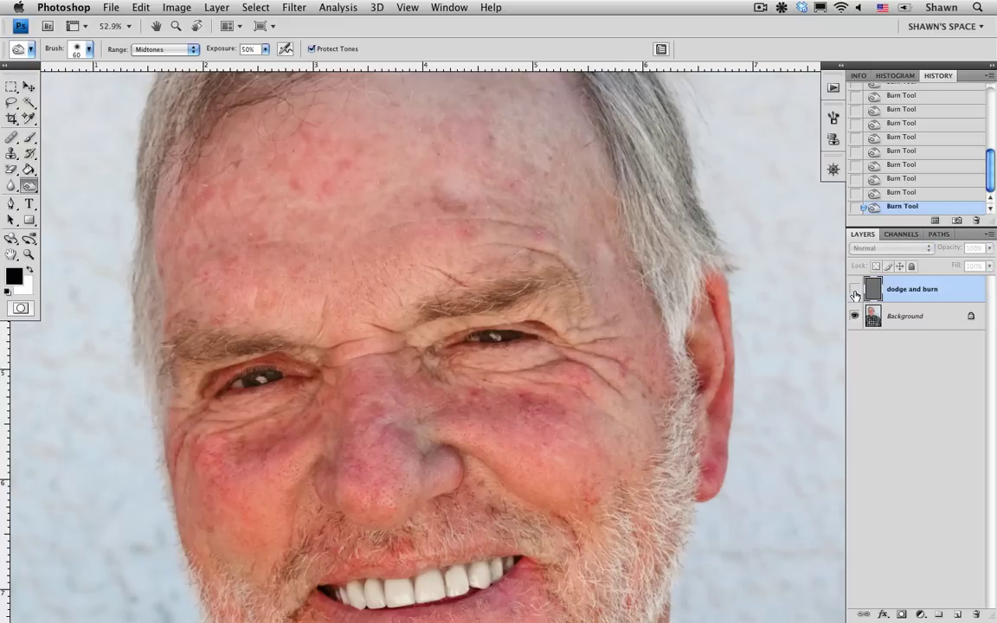
pyautogui.click(855, 291)
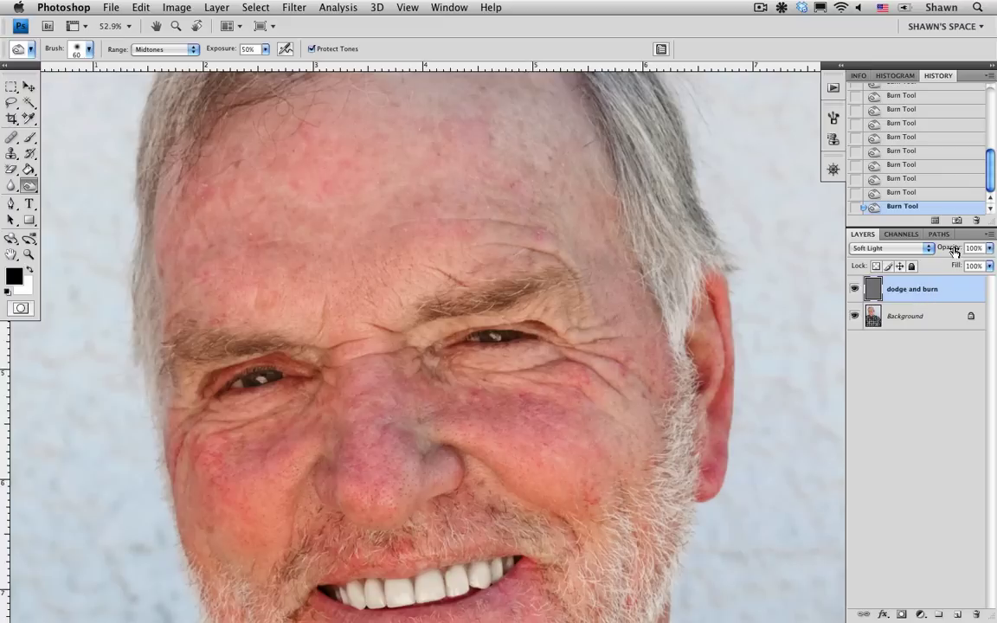
# Set the dodge and burn layer's opacity to 50% and toggle it to compare
pyautogui.moveTo(949, 251); pyautogui.dragTo(955, 252)
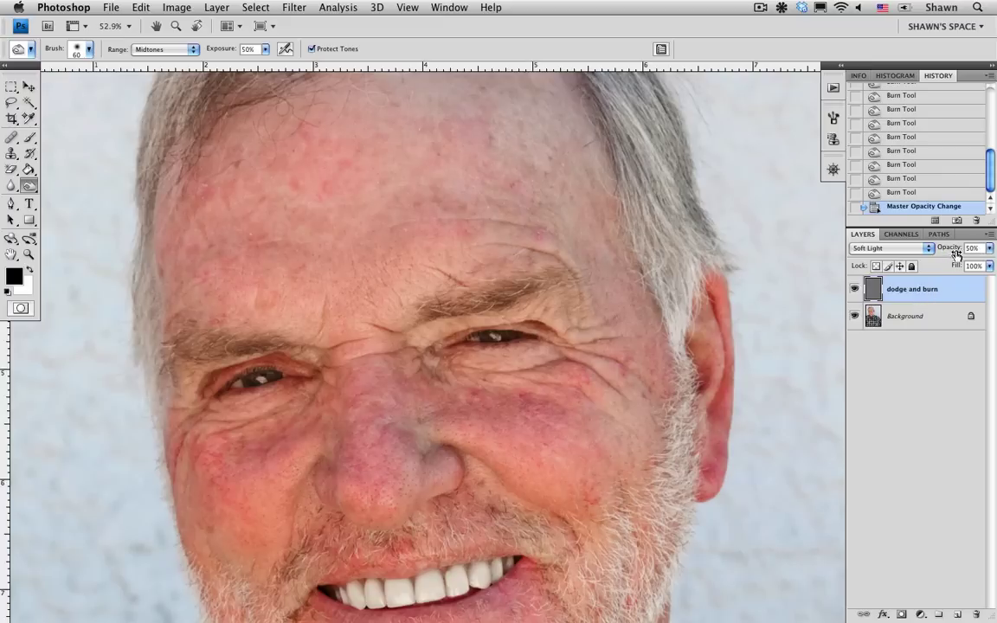
pyautogui.click(855, 290)
pyautogui.click(855, 290)
pyautogui.click(855, 290)
pyautogui.click(854, 290)
pyautogui.click(855, 290)
pyautogui.click(855, 290)
# Zoom out to 33.3% to see the whole head and compare with the layer off and on
pyautogui.scroll(-2, 645, 381)
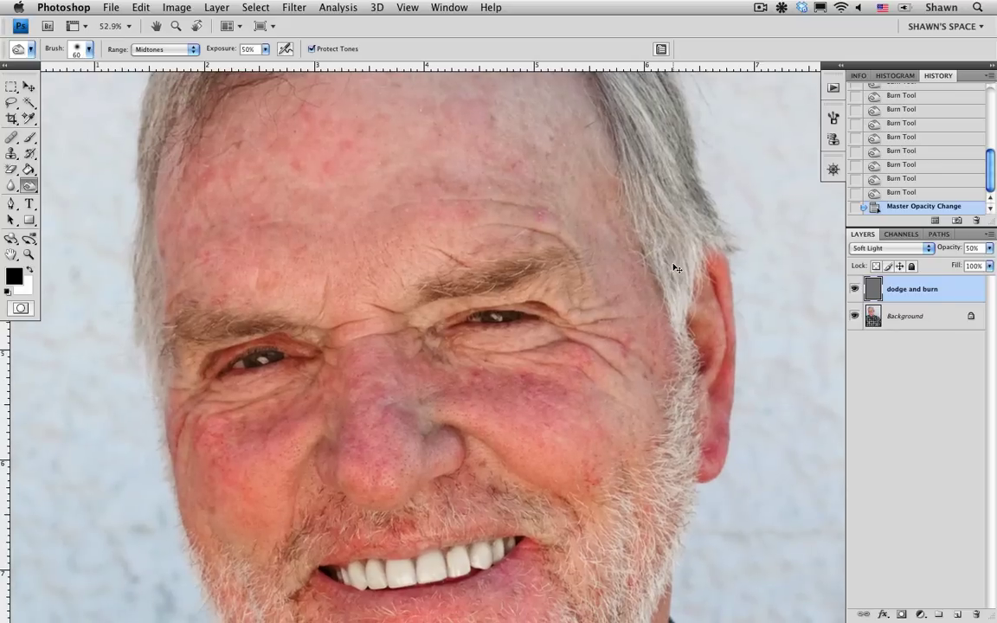
pyautogui.hotkey('ctrl', '-')
pyautogui.hotkey('ctrl', '-')
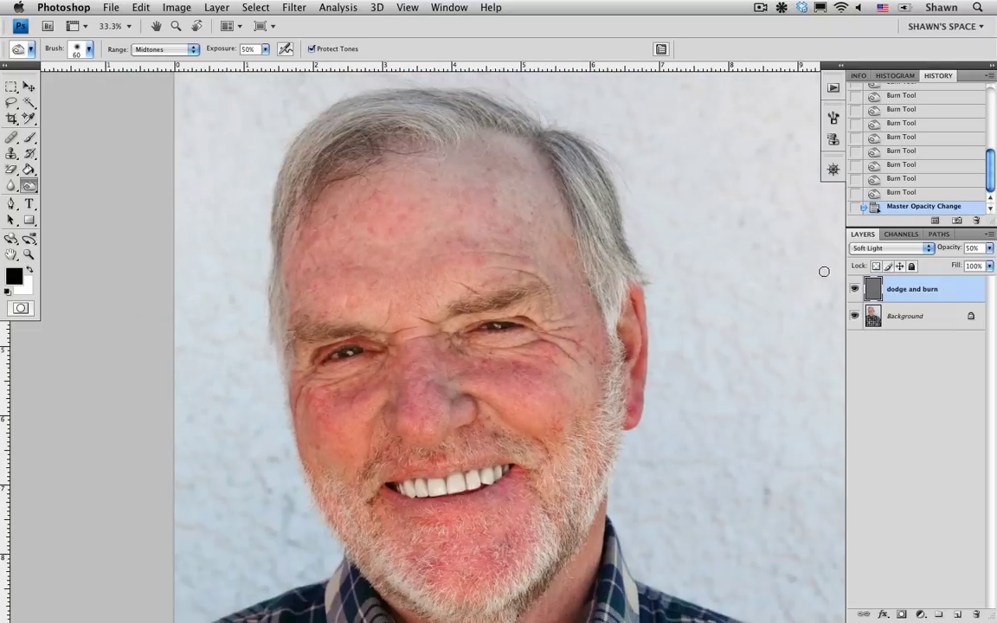
pyautogui.click(854, 290)
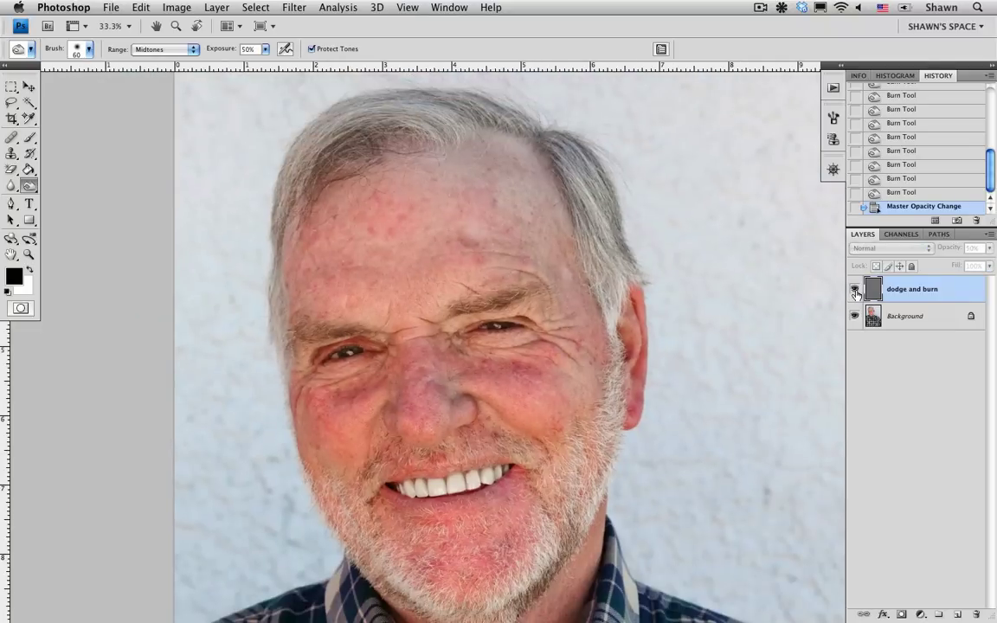
pyautogui.click(855, 291)
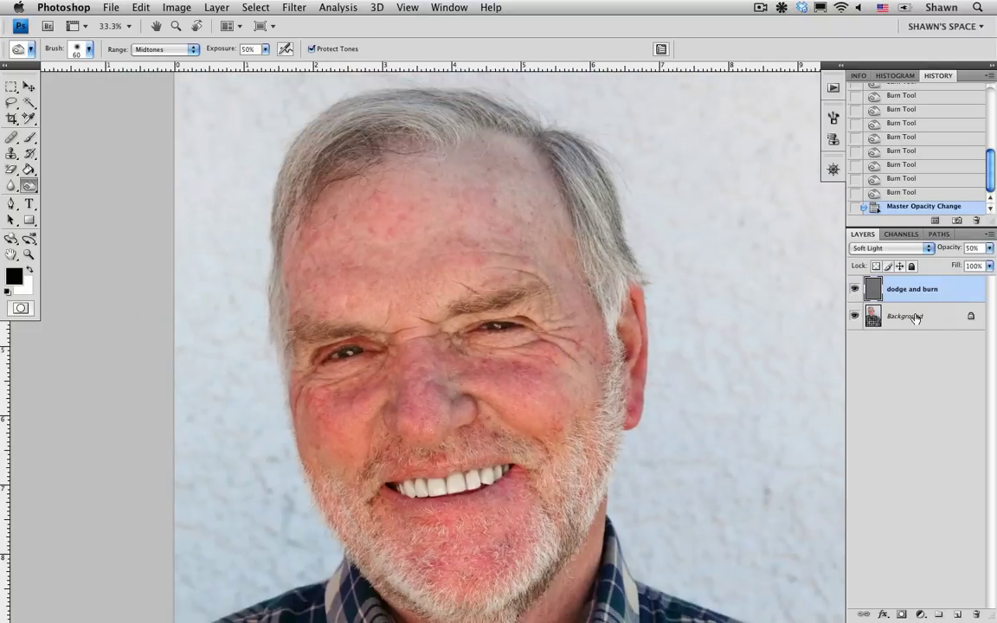
# Flatten the image into a single Background layer
pyautogui.click(990, 234)
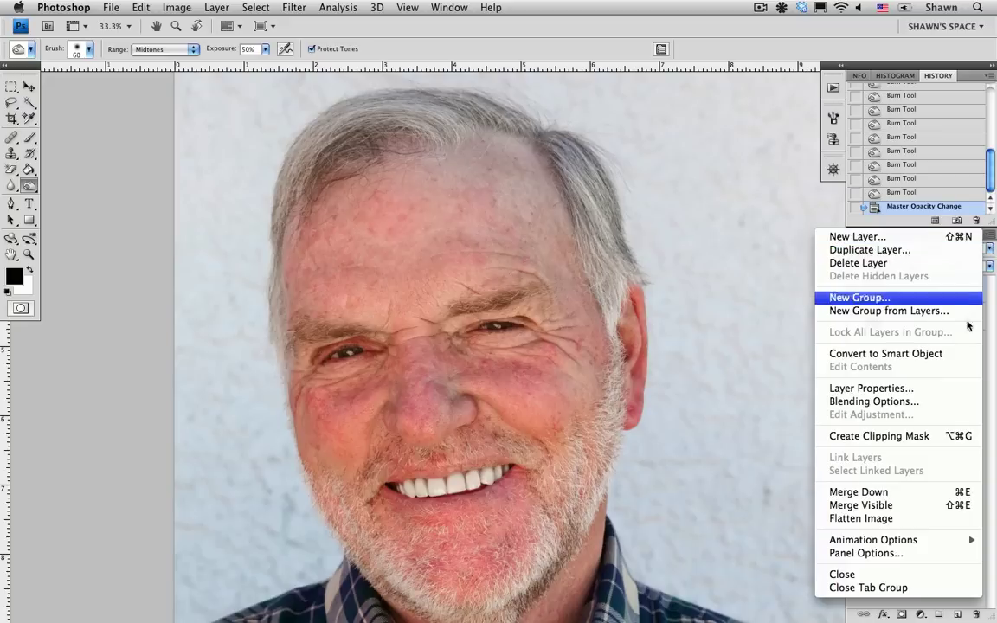
pyautogui.click(932, 519)
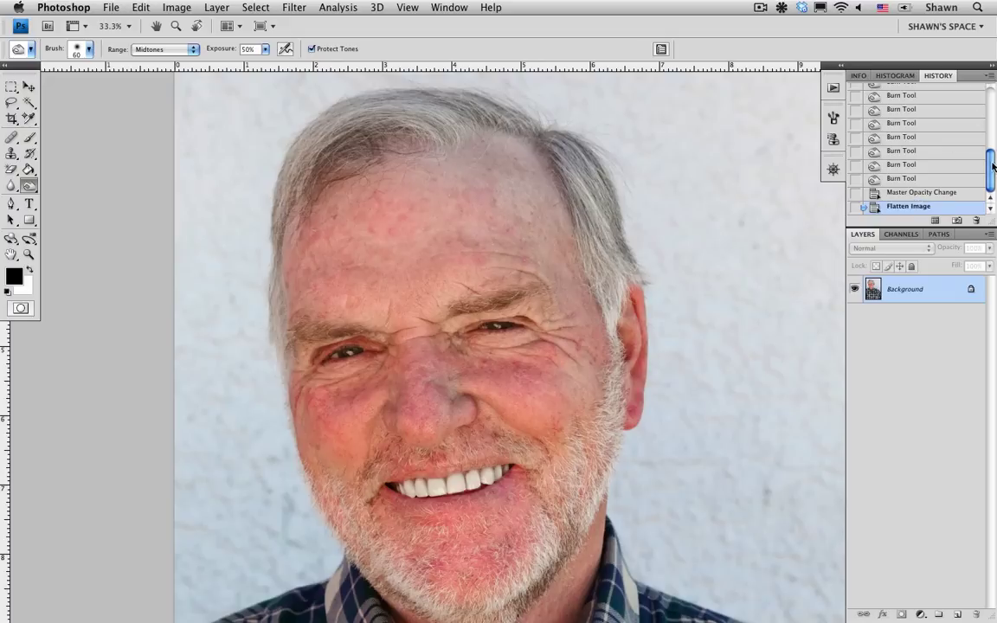
pyautogui.moveTo(993, 170); pyautogui.dragTo(985, 91)
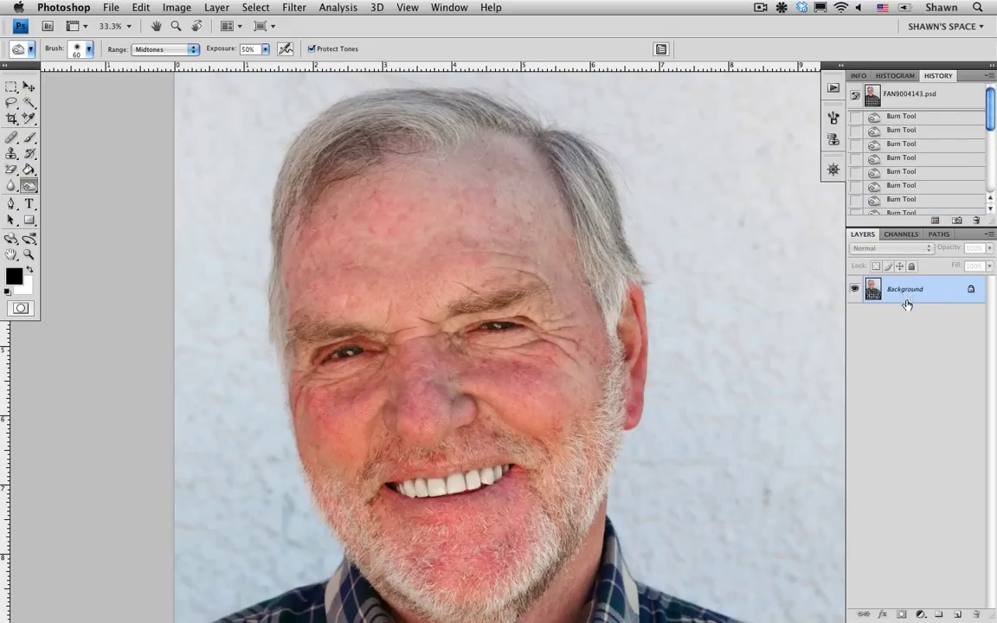
# Compare the original photo snapshot with the flattened retouched result in History
pyautogui.click(914, 96)
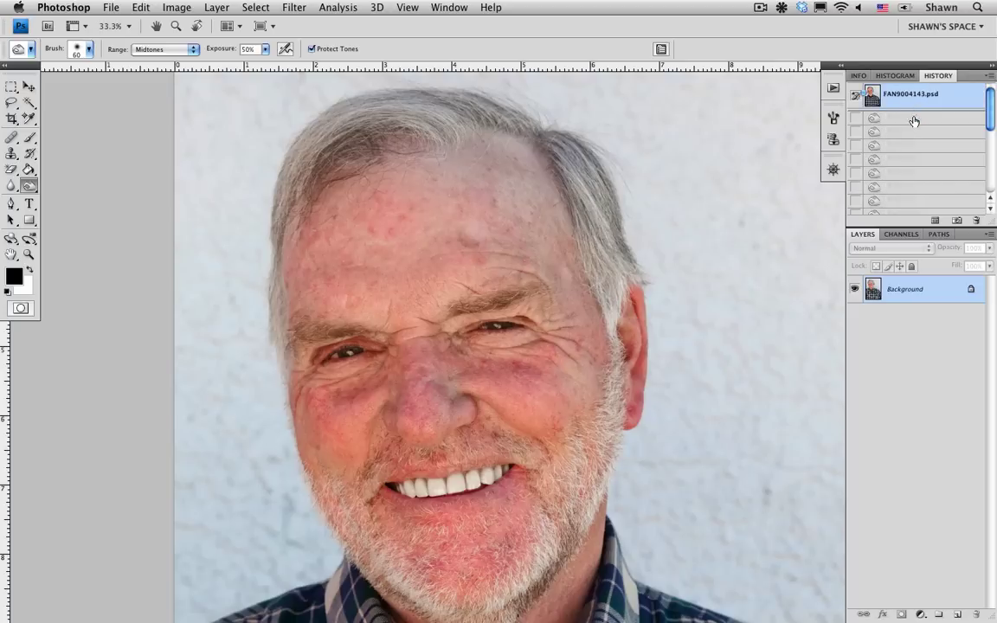
pyautogui.press('super+z')
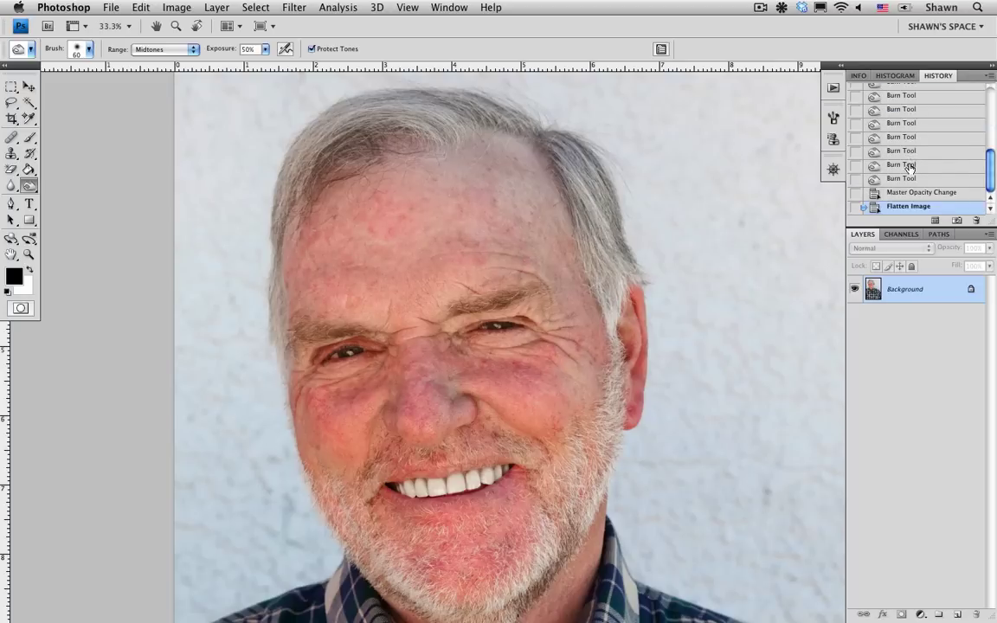
pyautogui.press('super+z')
pyautogui.press('super+z')
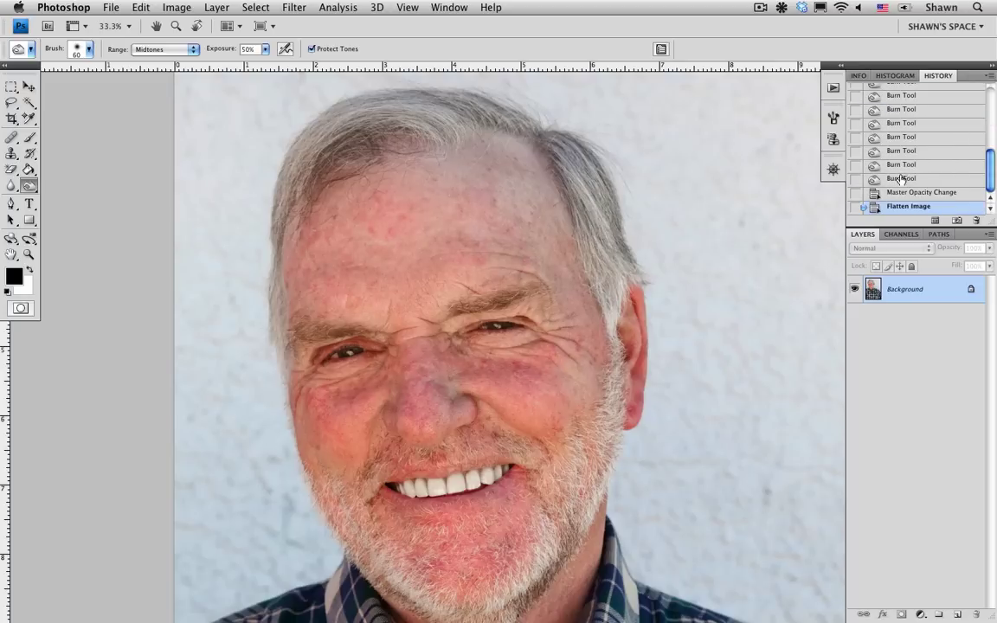